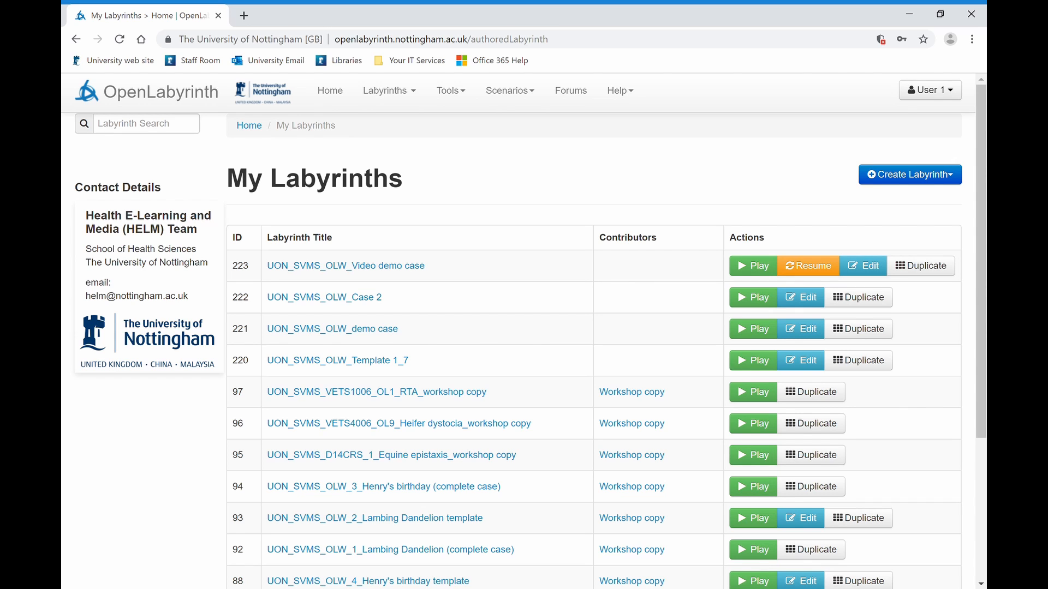
- Open UON_SVMS_OLW_Video demo case for editing and start a new multi-line text entry question in it
click(884, 270)
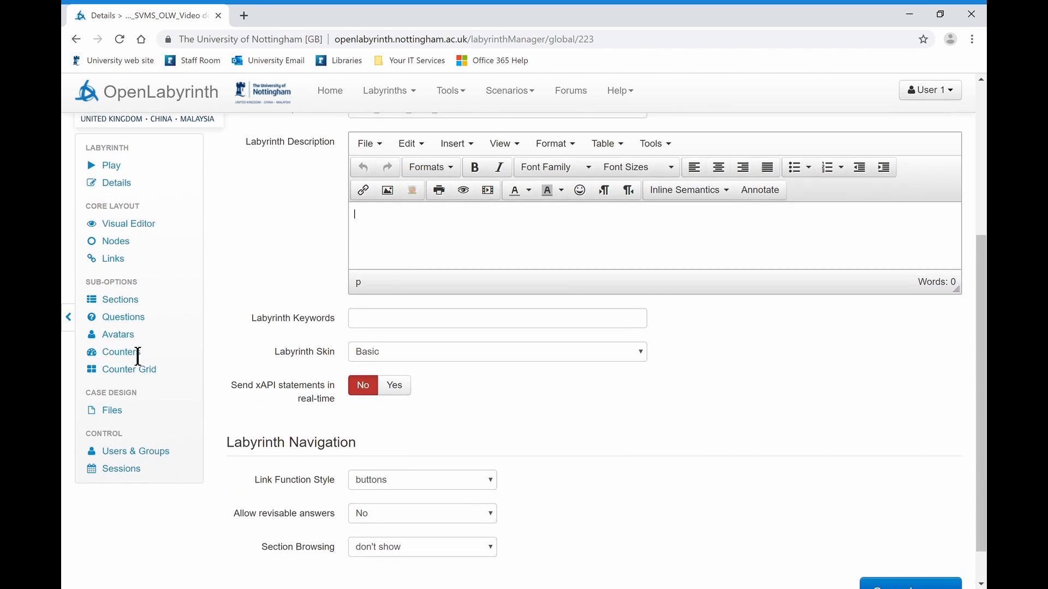
scroll(137, 356, up, 1)
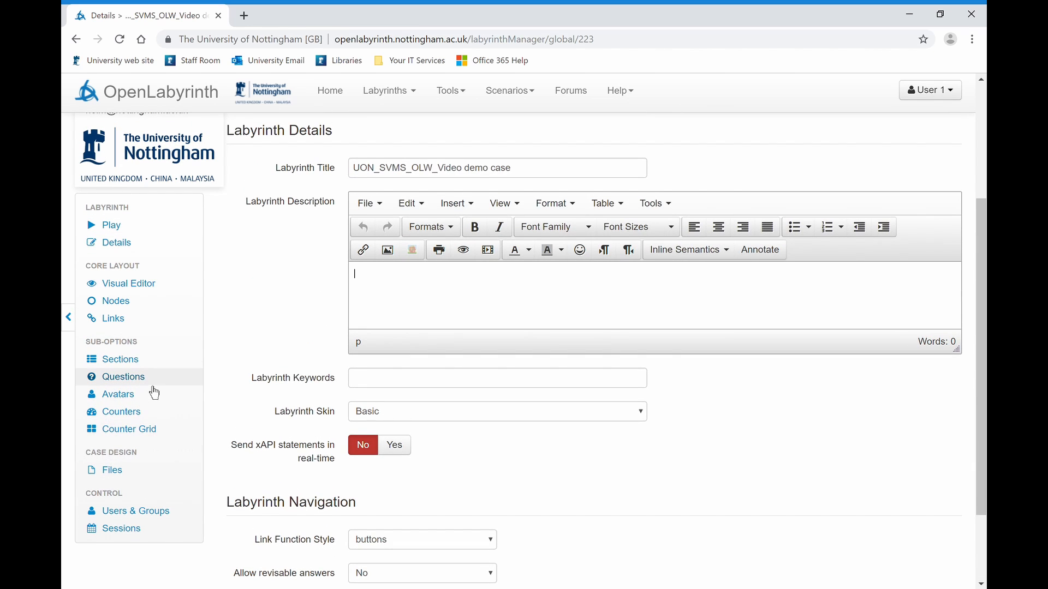
click(139, 381)
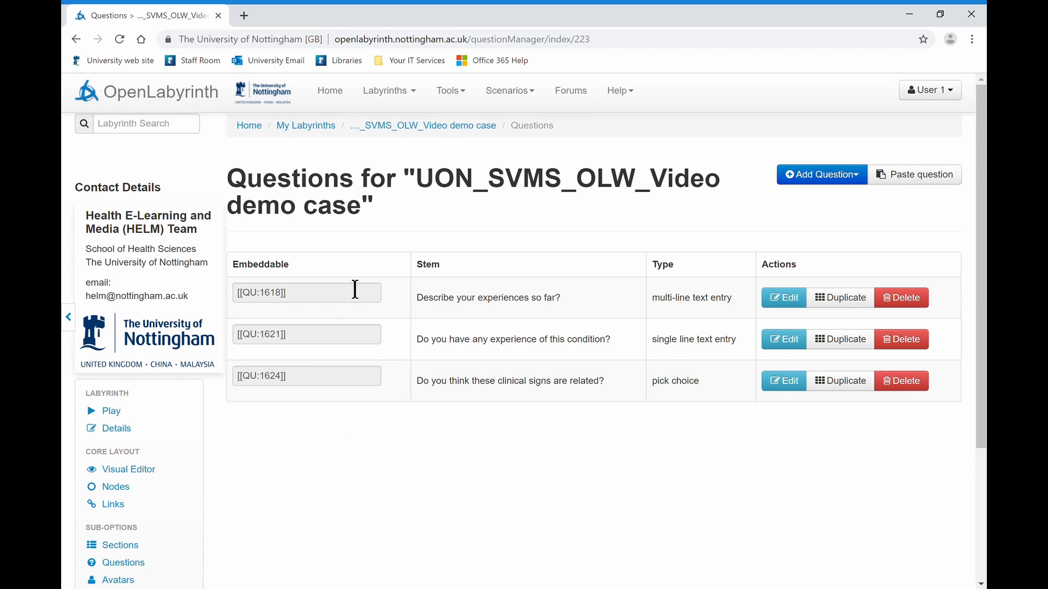
click(800, 182)
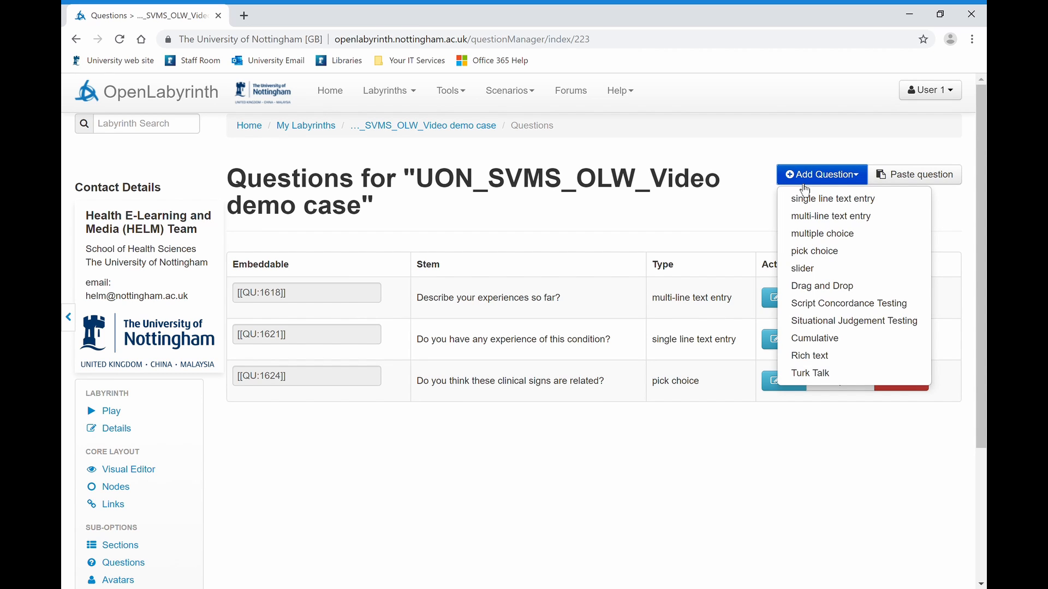
click(813, 225)
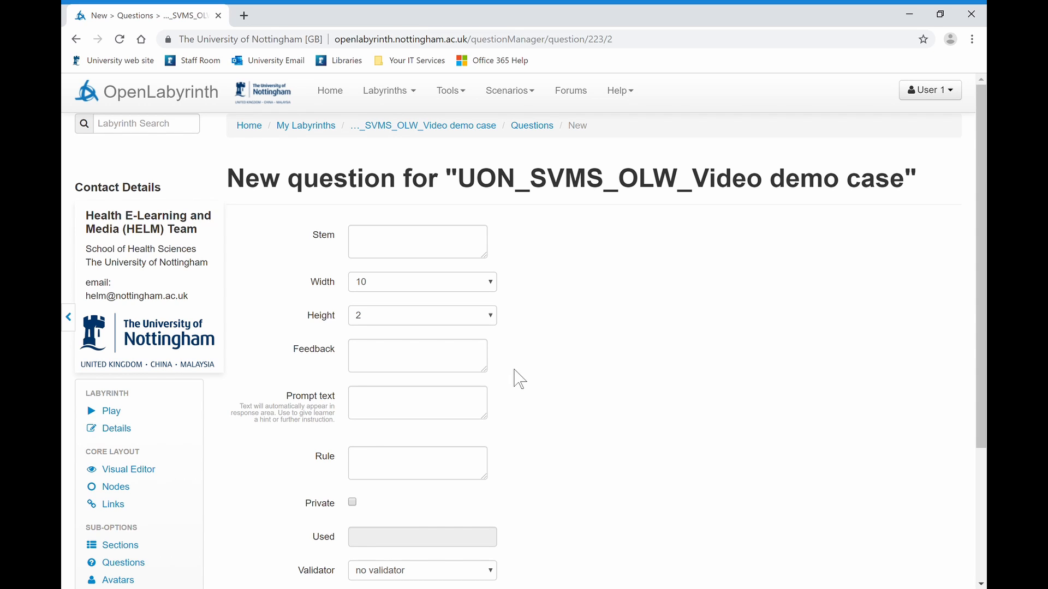
- Enter the stem "Explain how these conditions could be linked?" and set the answer box width to 60 and height to 8
click(409, 252)
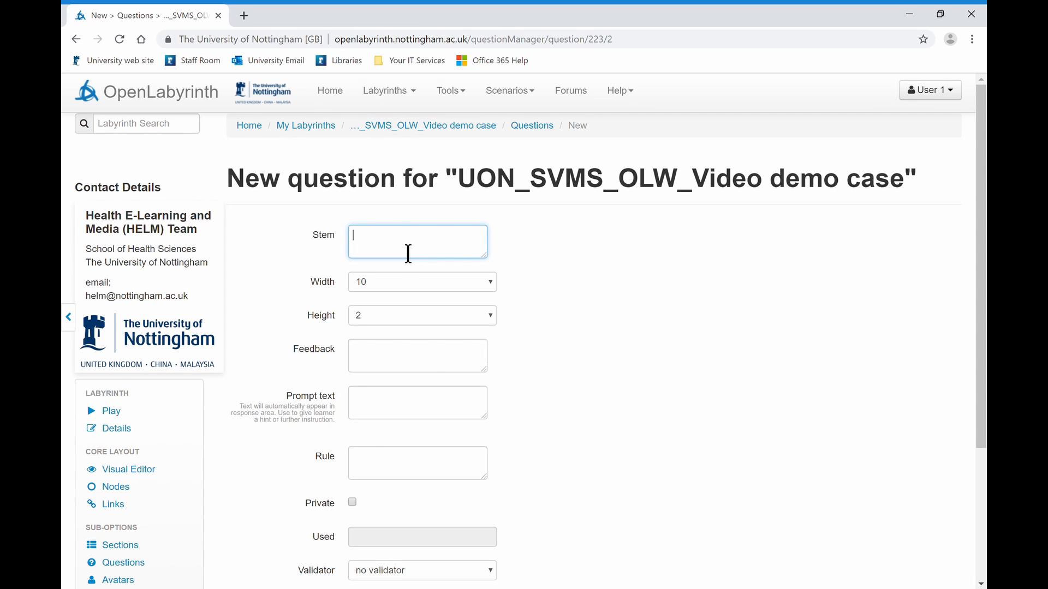
text(Explain how these conditions could be linked?)
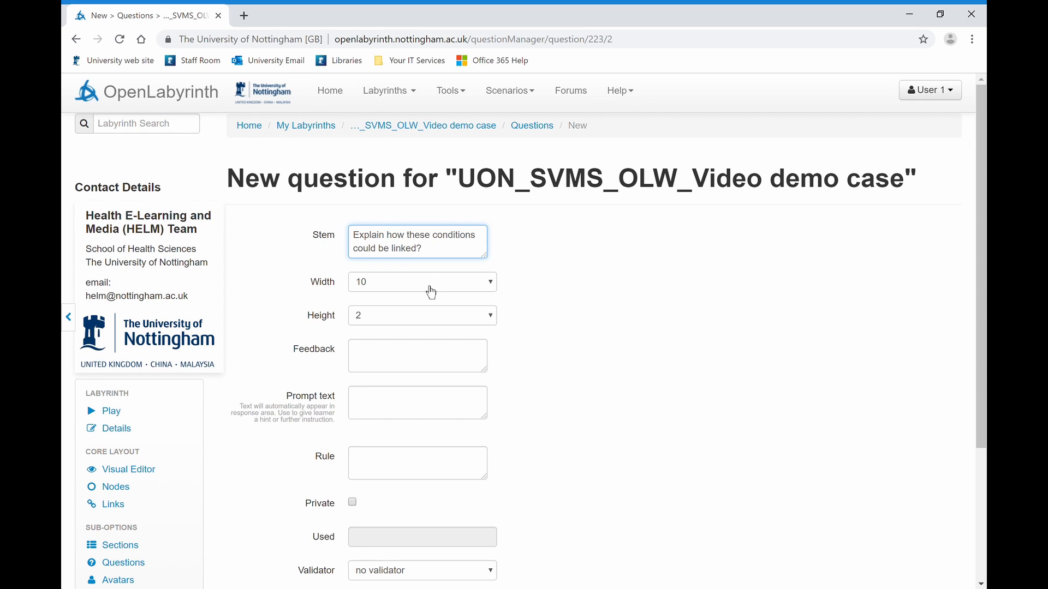
key(Tab)
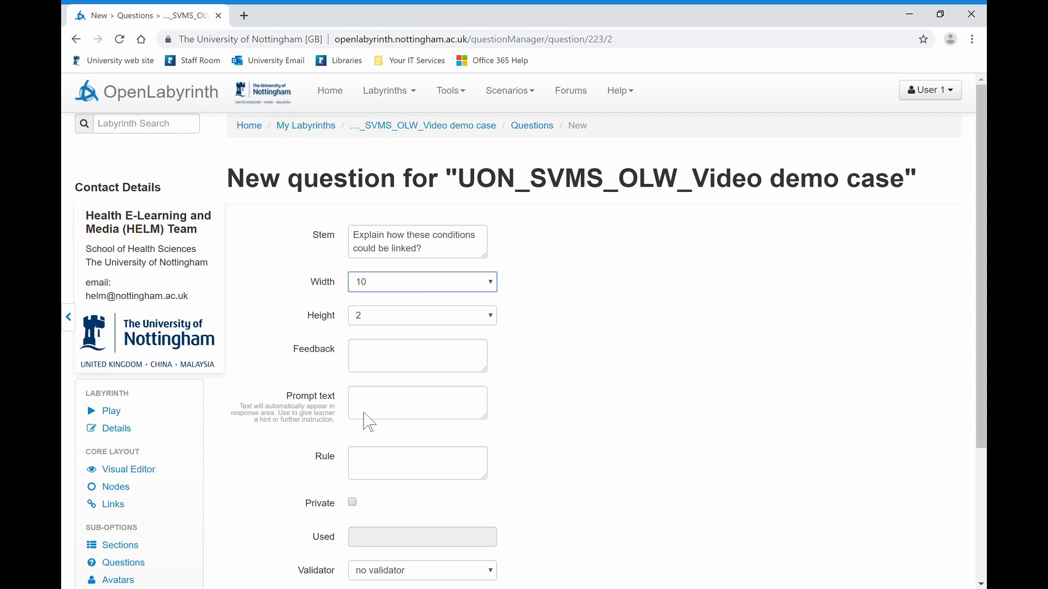
key(6)
click(478, 321)
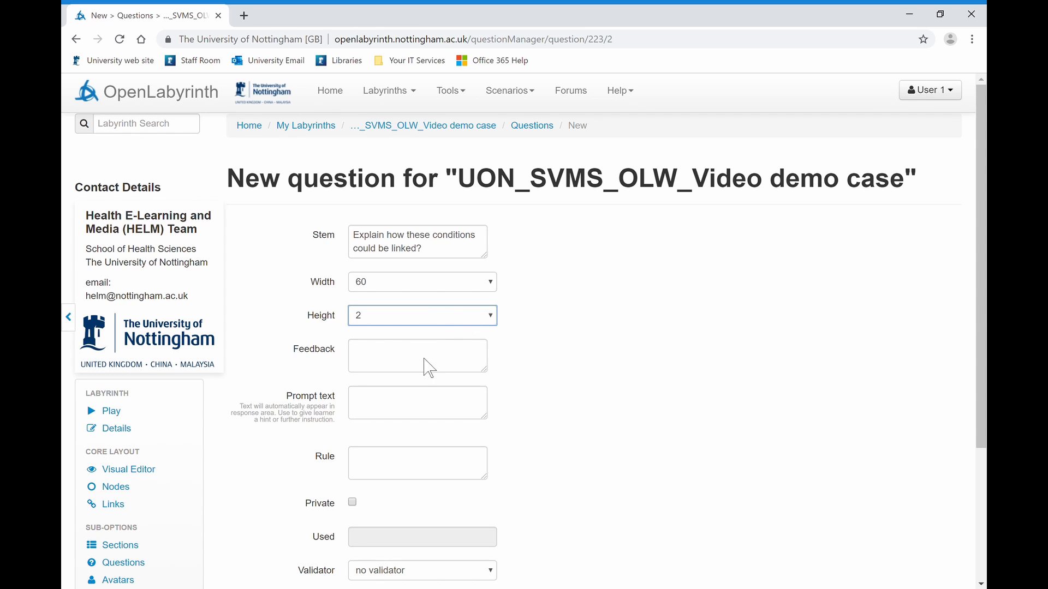
key(8)
- Leave the feedback empty, enter the prompt text "Hint: look back at lecture 23" and save the question
click(389, 367)
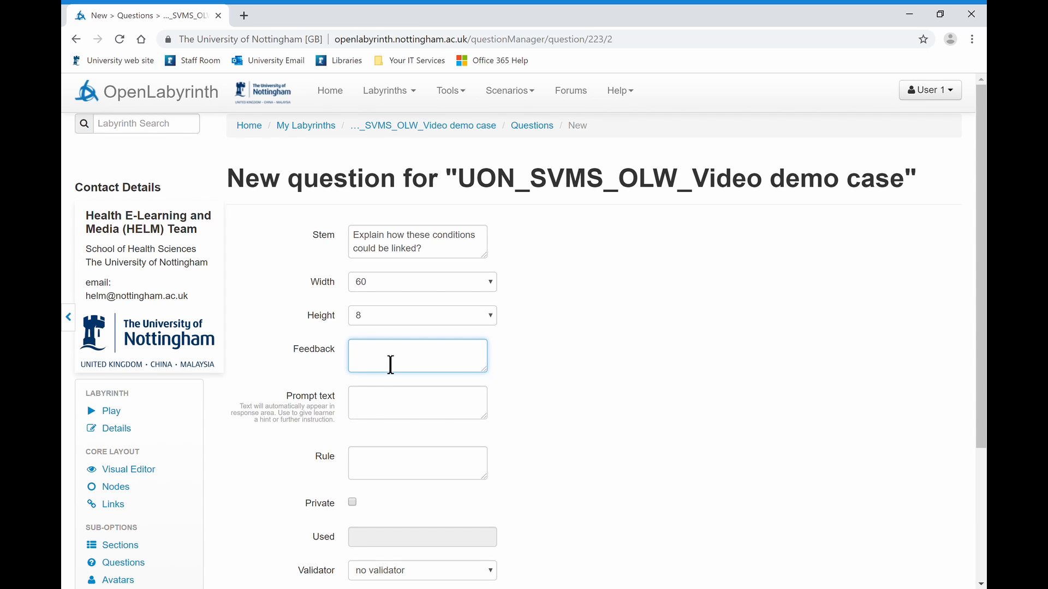
click(369, 418)
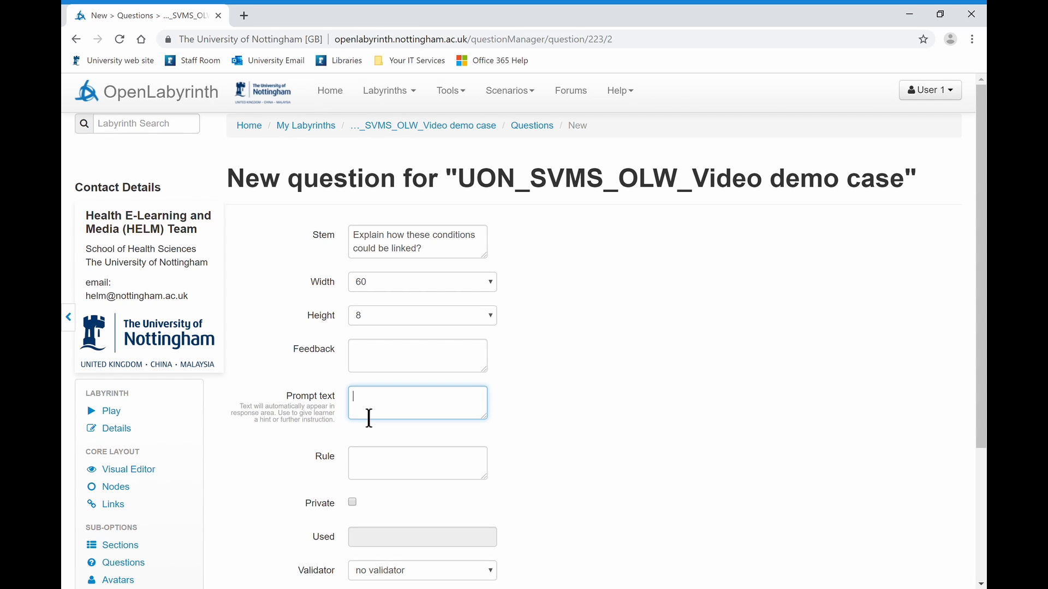
text(Hint: look back at lecture 23)
scroll(626, 428, down, 2)
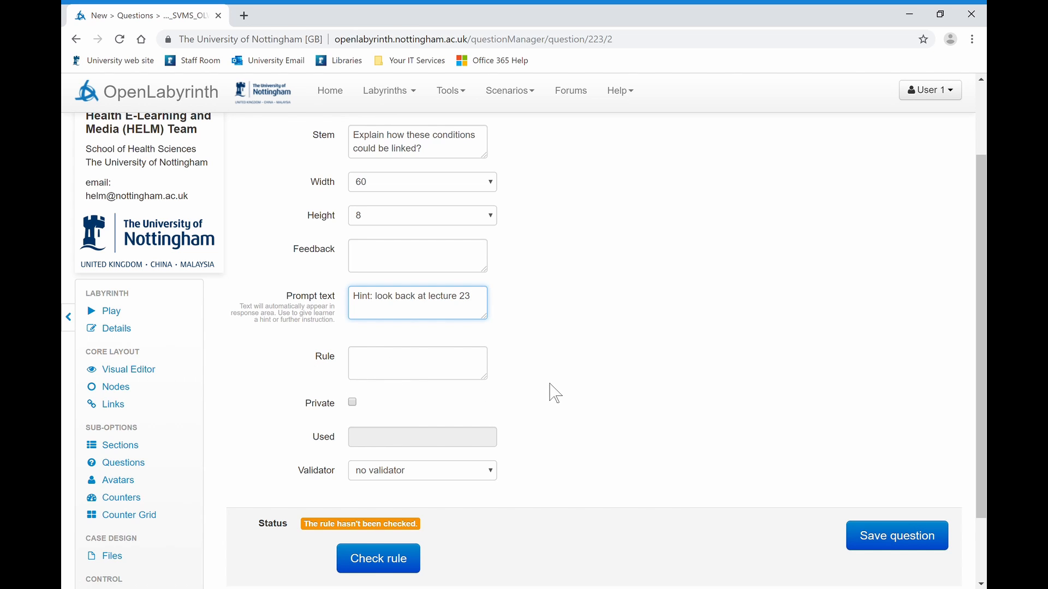
scroll(554, 392, down, 2)
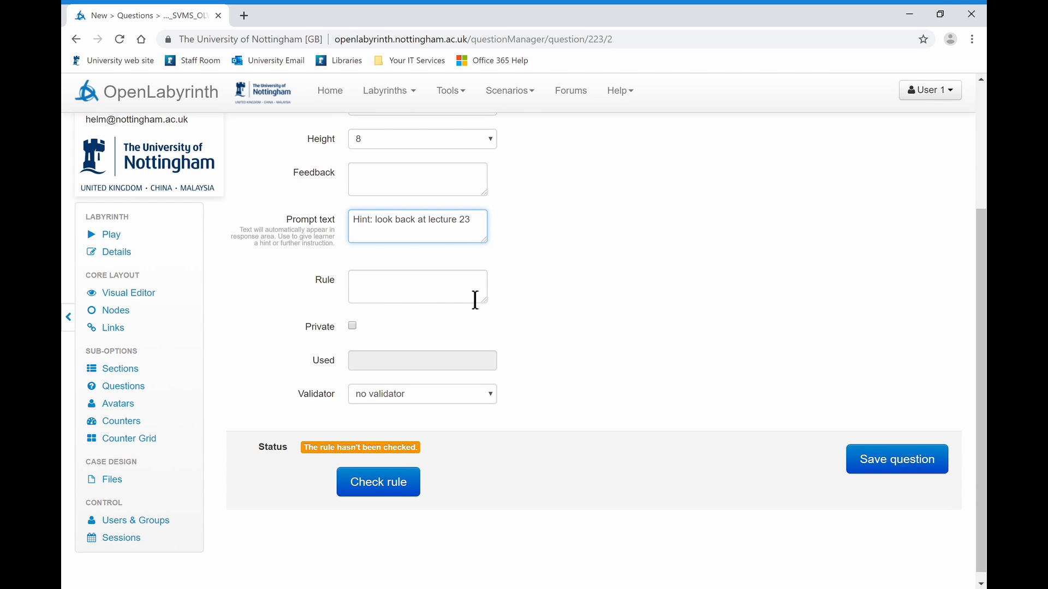
click(885, 466)
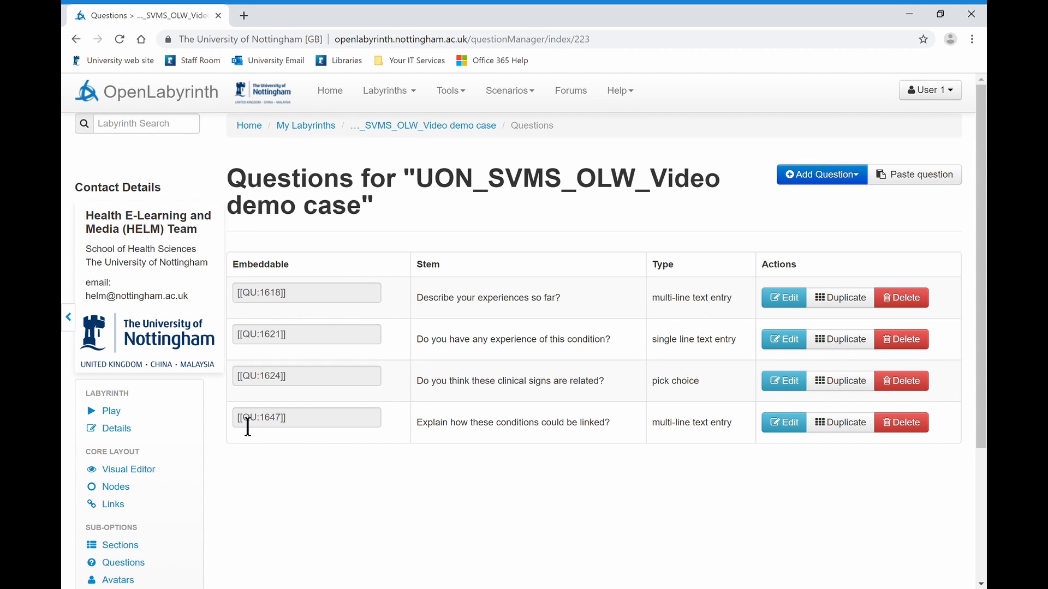
- Copy the new question's embeddable code [[QU:1647]] and open the "Progression of case" node for editing
drag(335, 421, 243, 421)
key(ctrl+c)
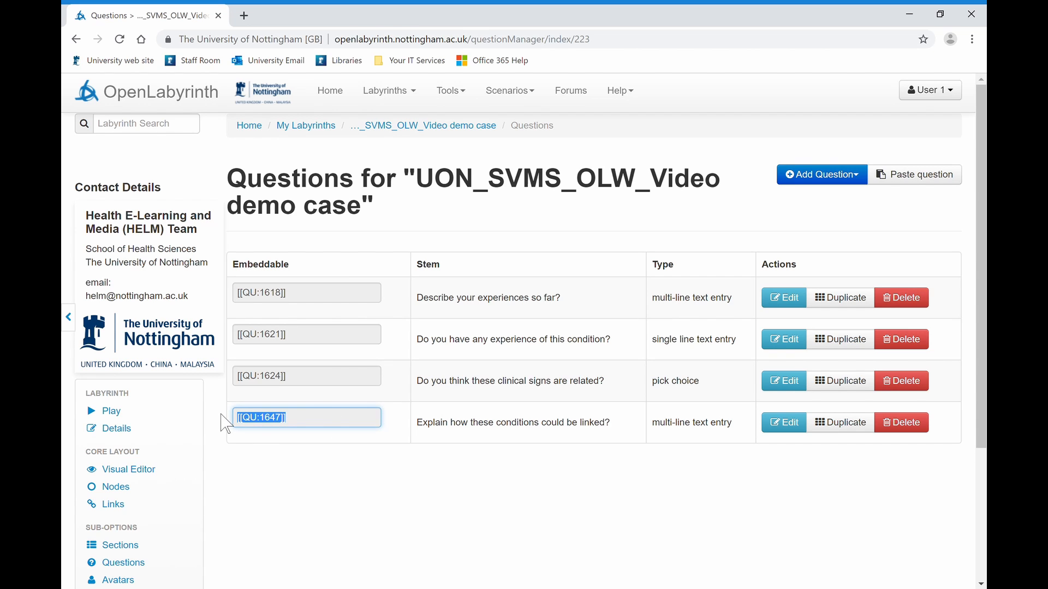
click(121, 487)
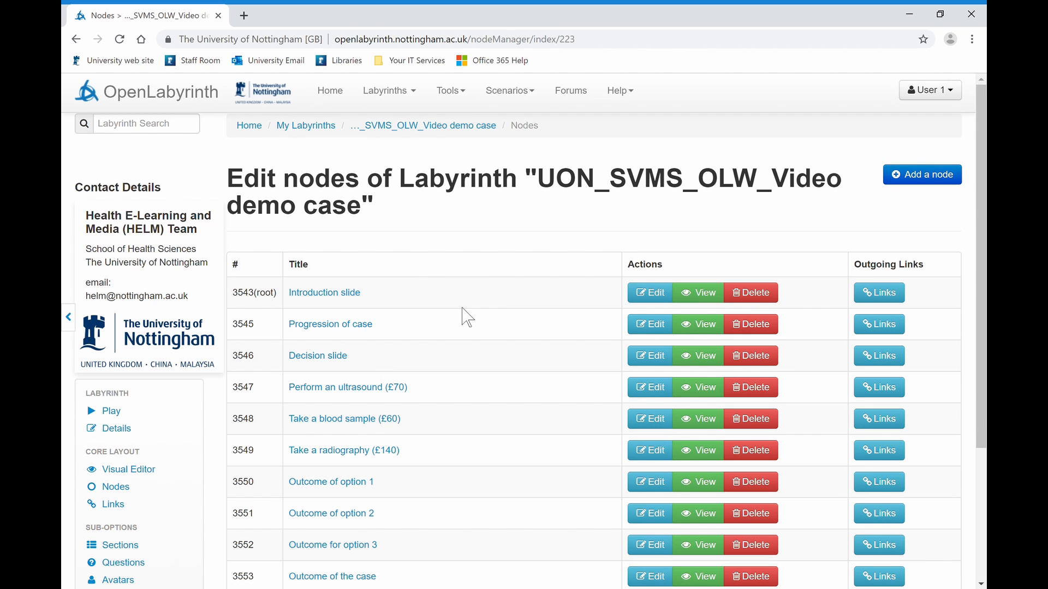
click(645, 330)
- Paste the copied question code on a new line at the end of the node content and save the node
scroll(428, 332, down, 15)
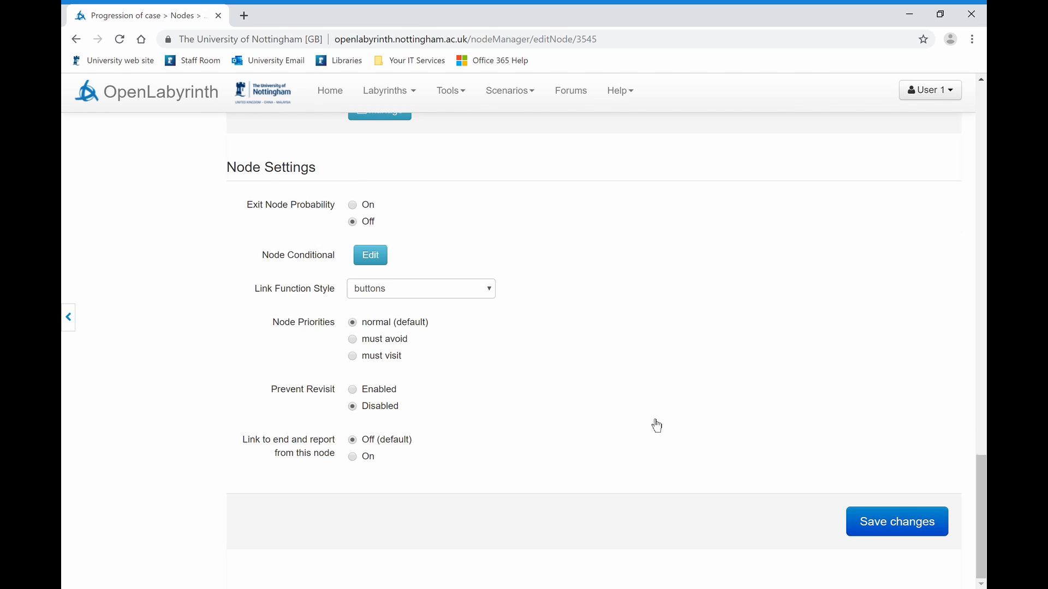
scroll(657, 426, up, 10)
scroll(656, 426, up, 10)
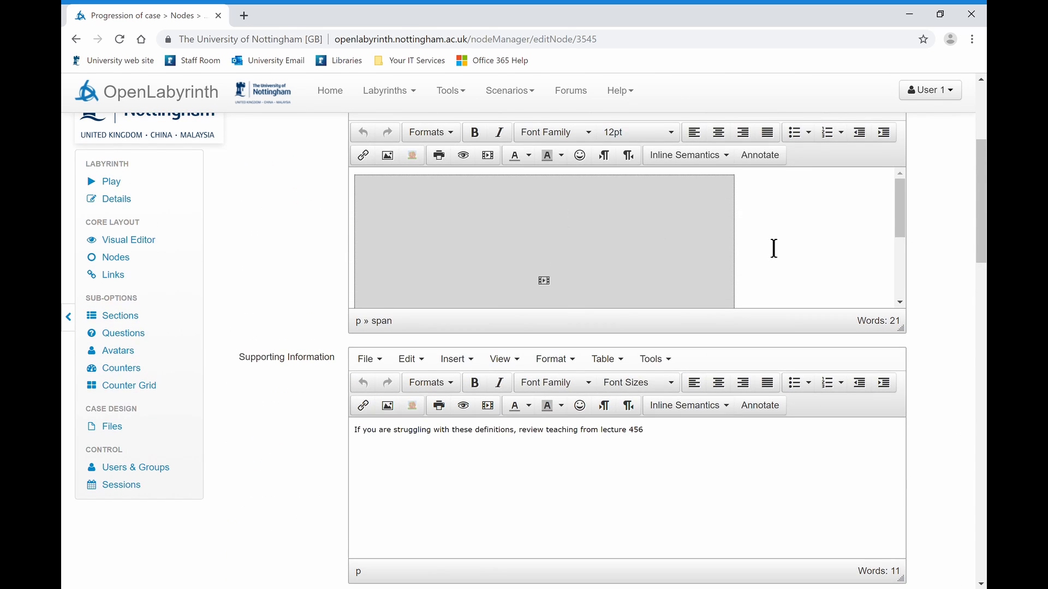
scroll(772, 245, up, 1)
scroll(793, 329, down, 3)
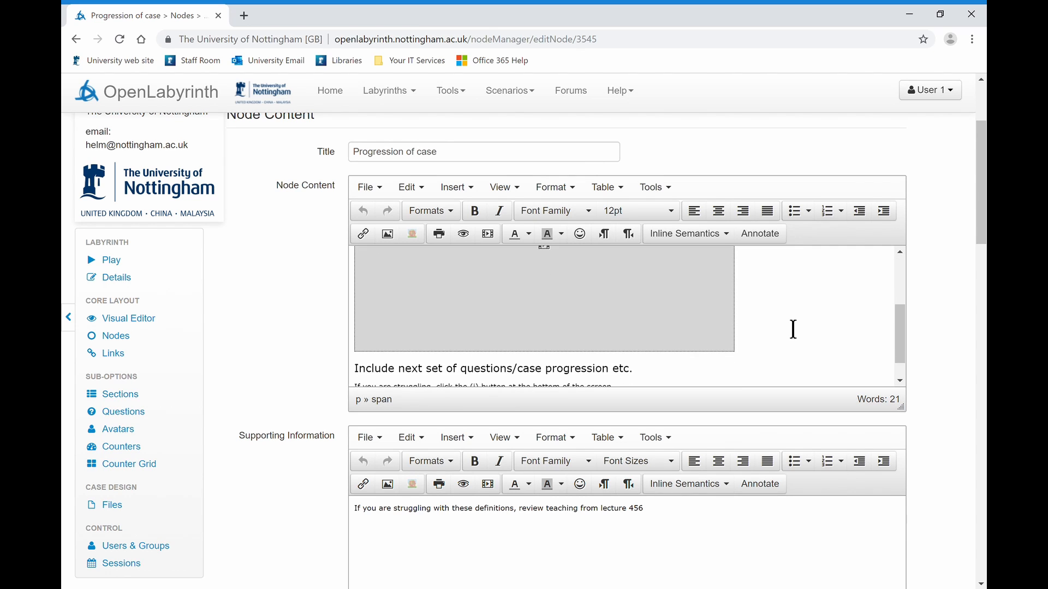
click(745, 361)
key(Return)
key(ctrl+v)
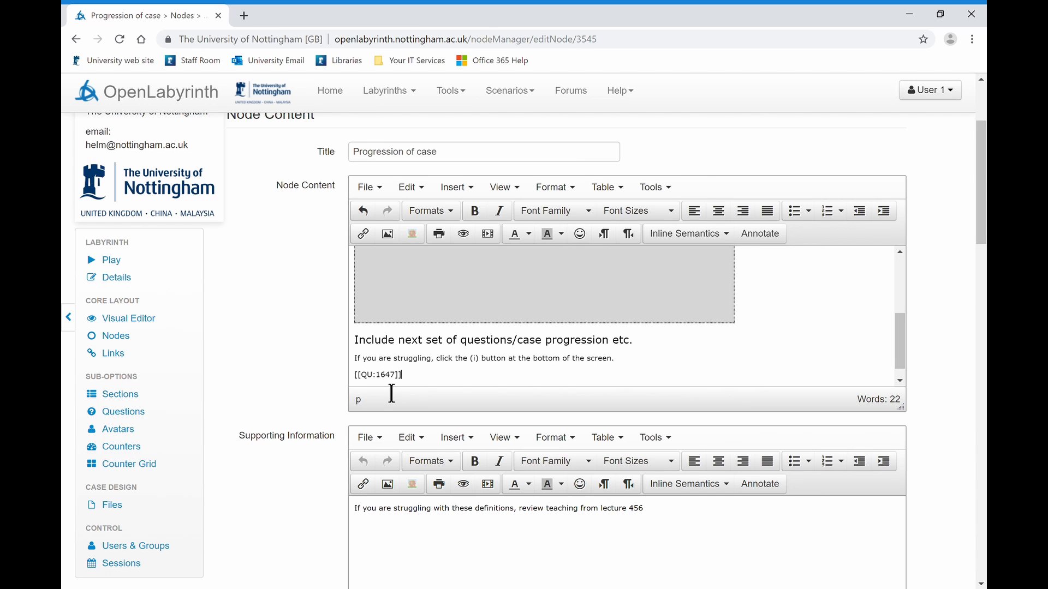
scroll(941, 462, down, 15)
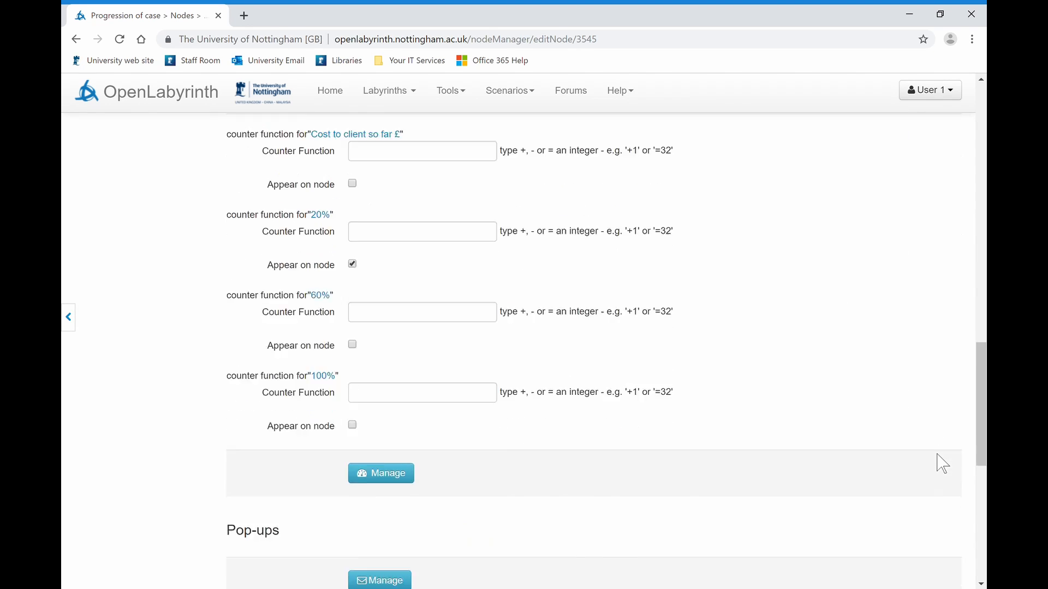
scroll(941, 462, down, 9)
click(901, 535)
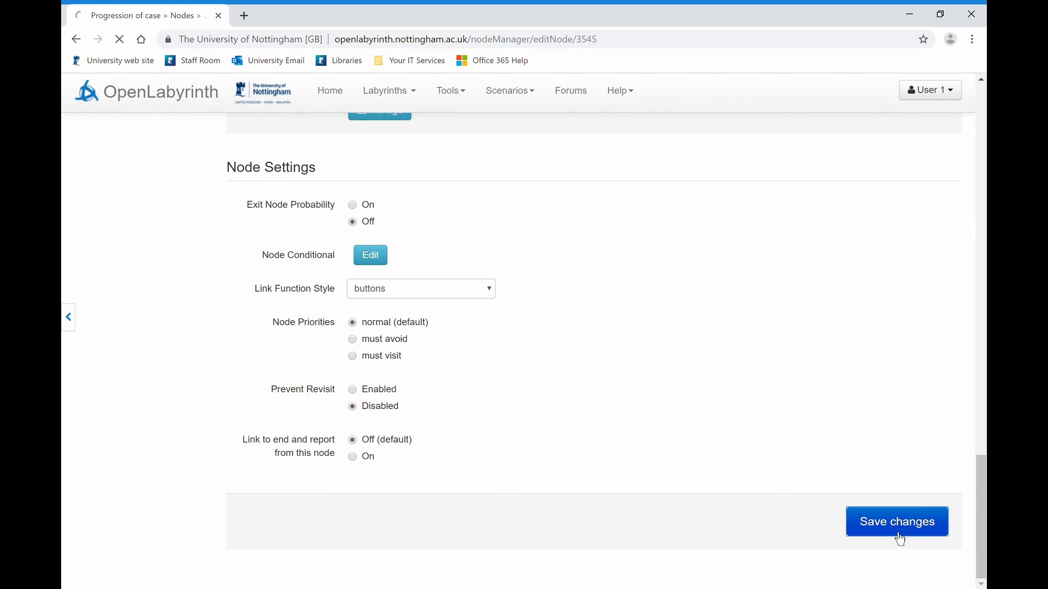
- Play the labyrinth and go on to the "Progression of case" node to view the embedded question
click(141, 414)
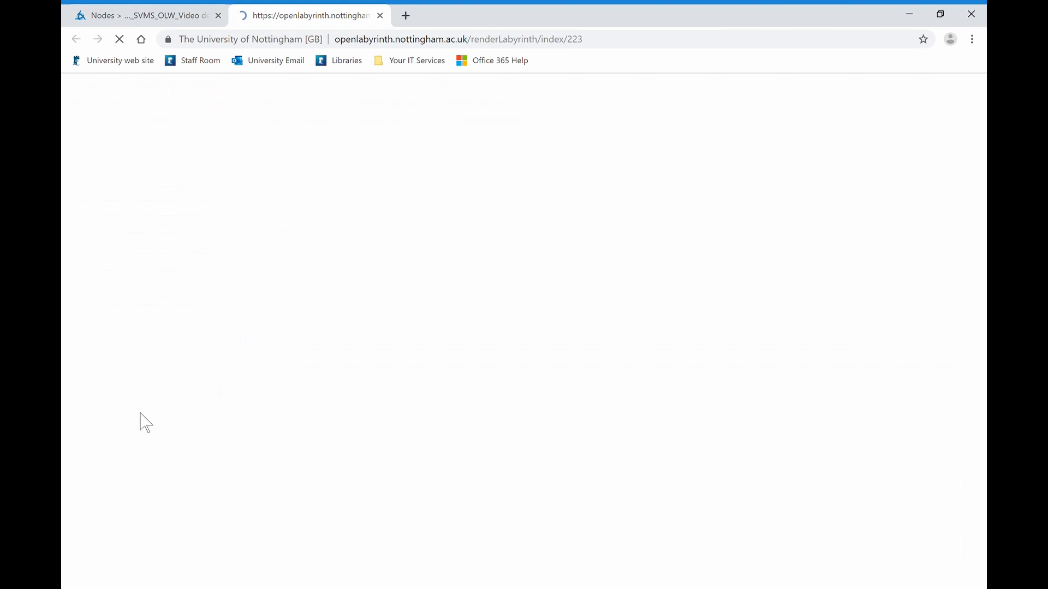
scroll(338, 385, down, 2)
click(212, 494)
scroll(489, 435, down, 1)
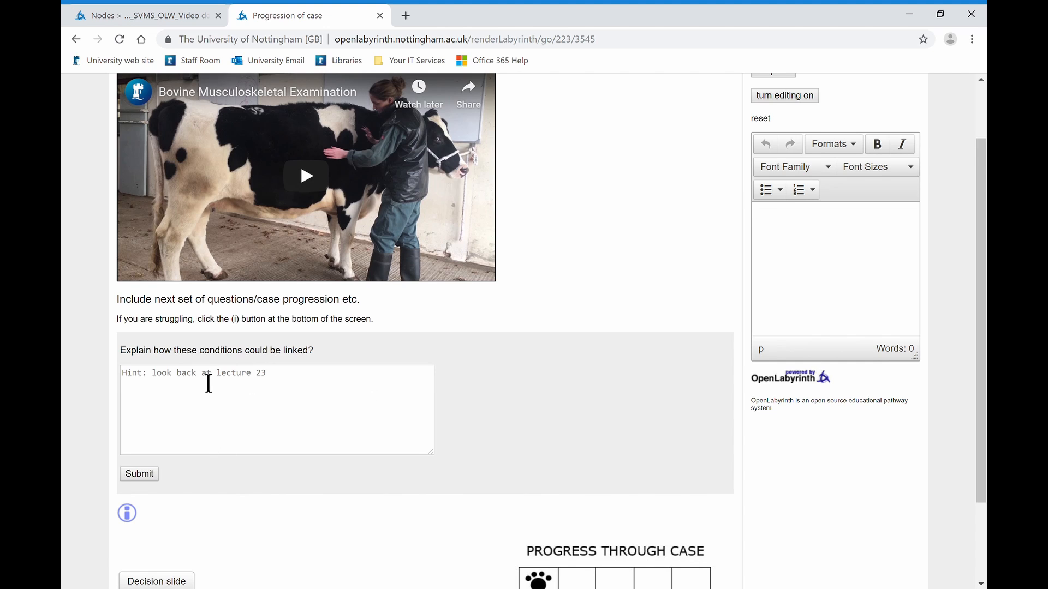
- Enter some sample text in the answer box of the linked-conditions question and clear it again
click(259, 404)
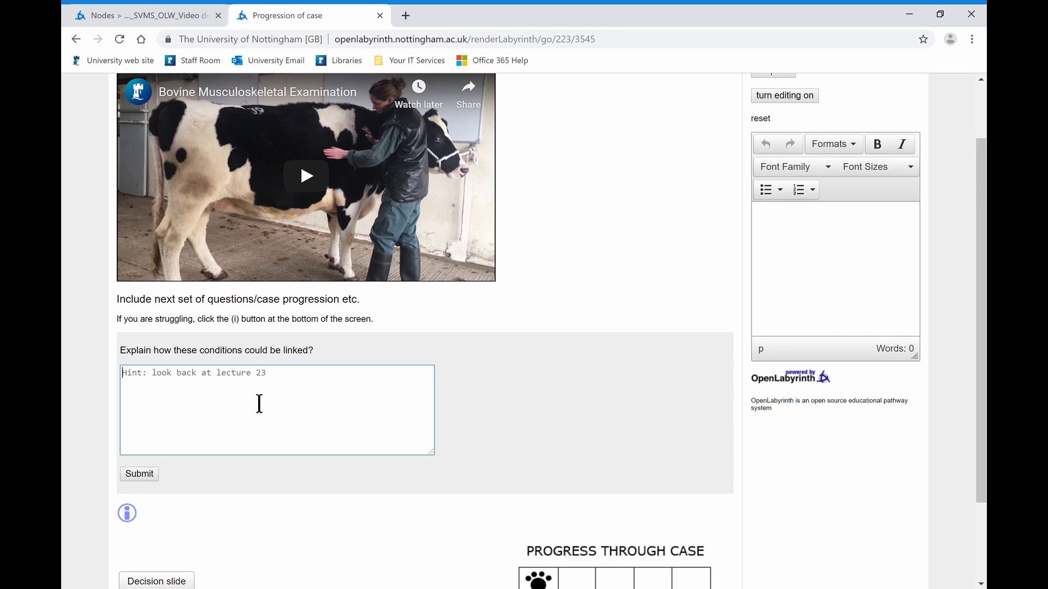
text(fkfjkdjfhj)
key(BackSpace)
key(BackSpace)
key(BackSpace)
key(BackSpace)
key(BackSpace)
key(BackSpace)
key(BackSpace)
key(BackSpace)
key(BackSpace)
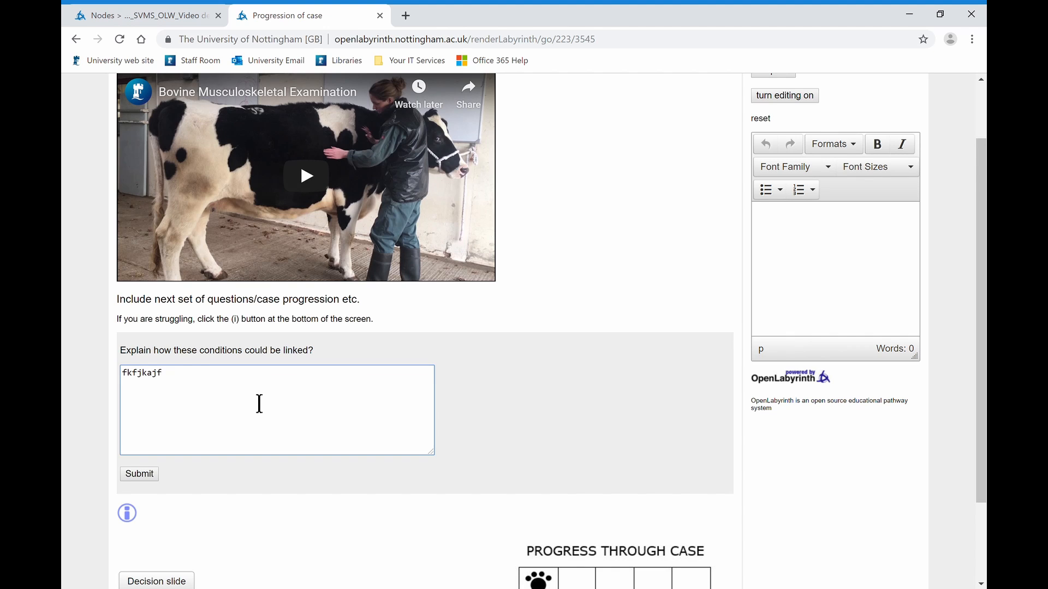
key(BackSpace)
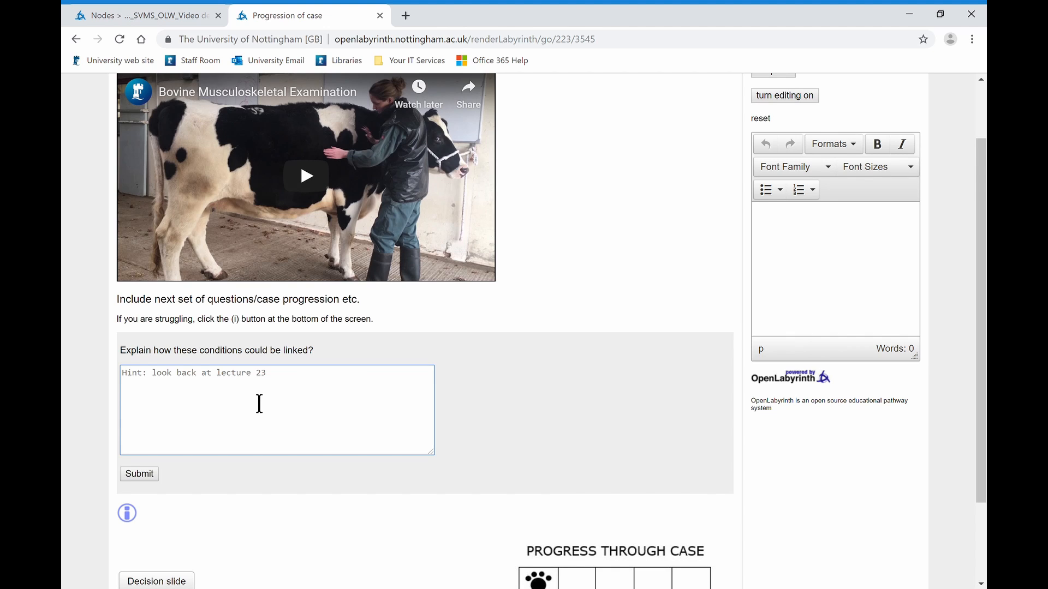